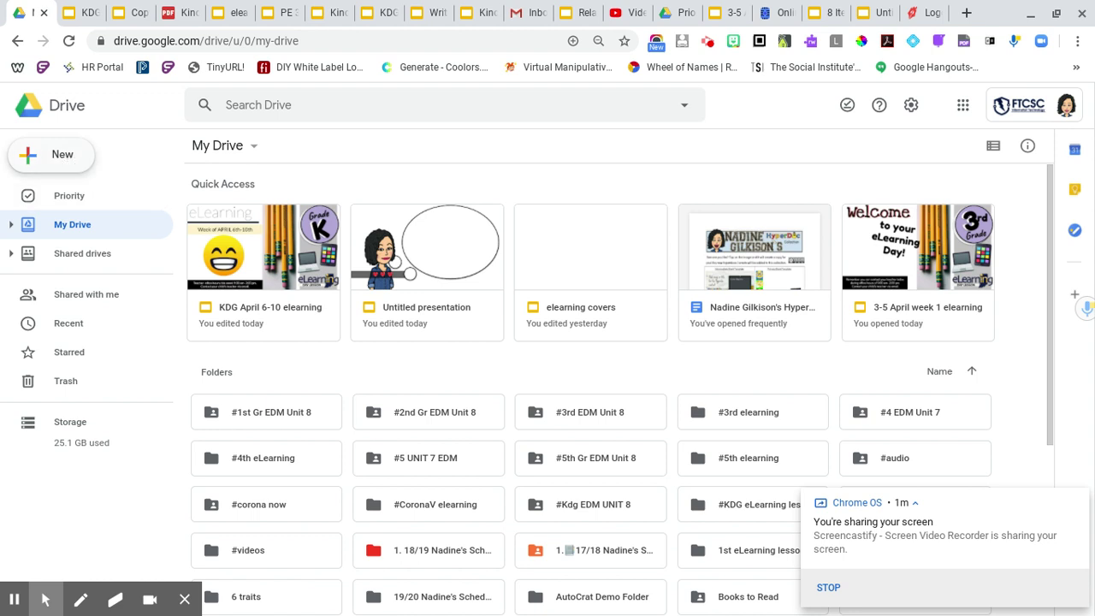
Step: Begin a new folder in My Drive and name it #audio
click(67, 159)
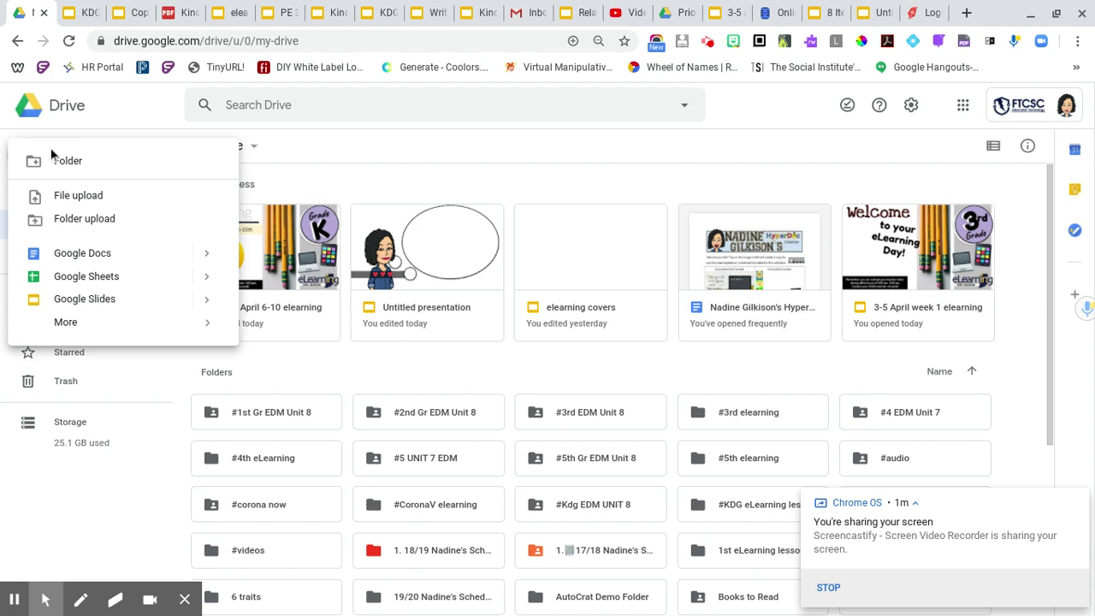
click(94, 171)
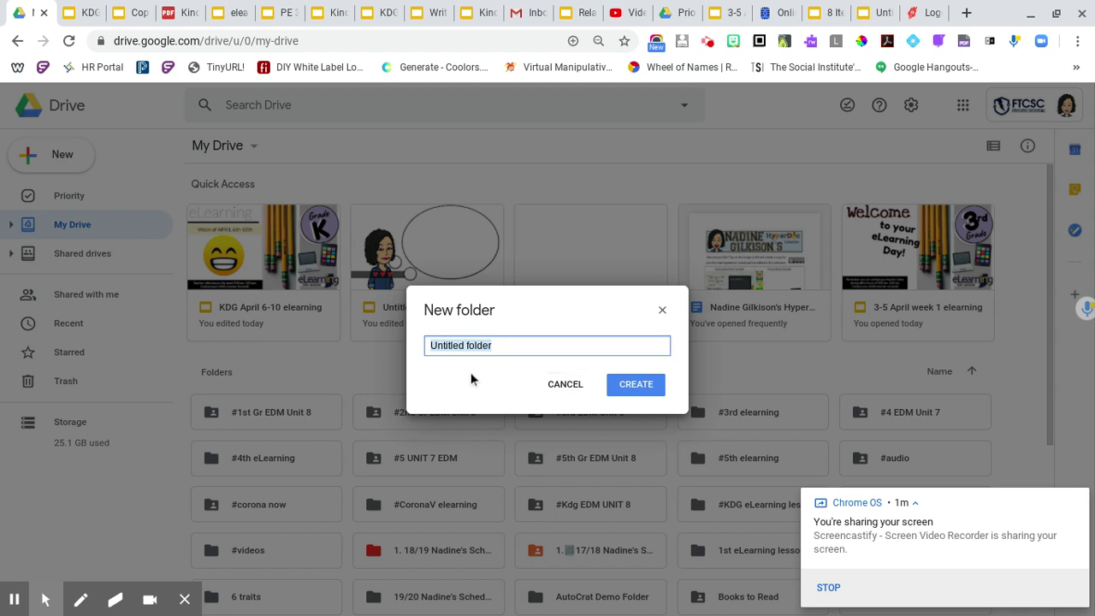
text(#)
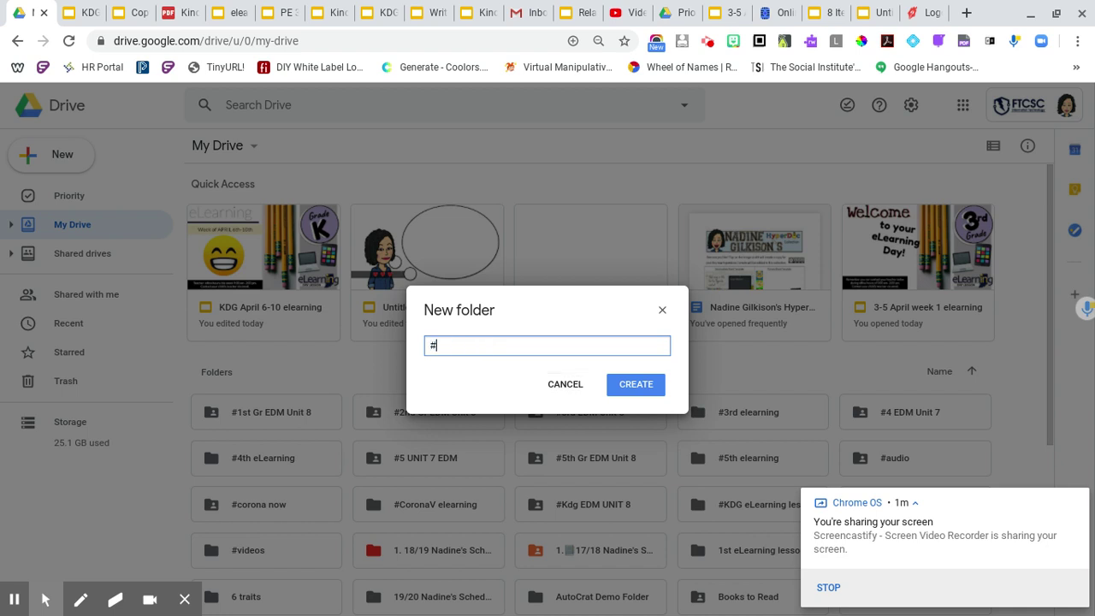
text(audio)
click(15, 602)
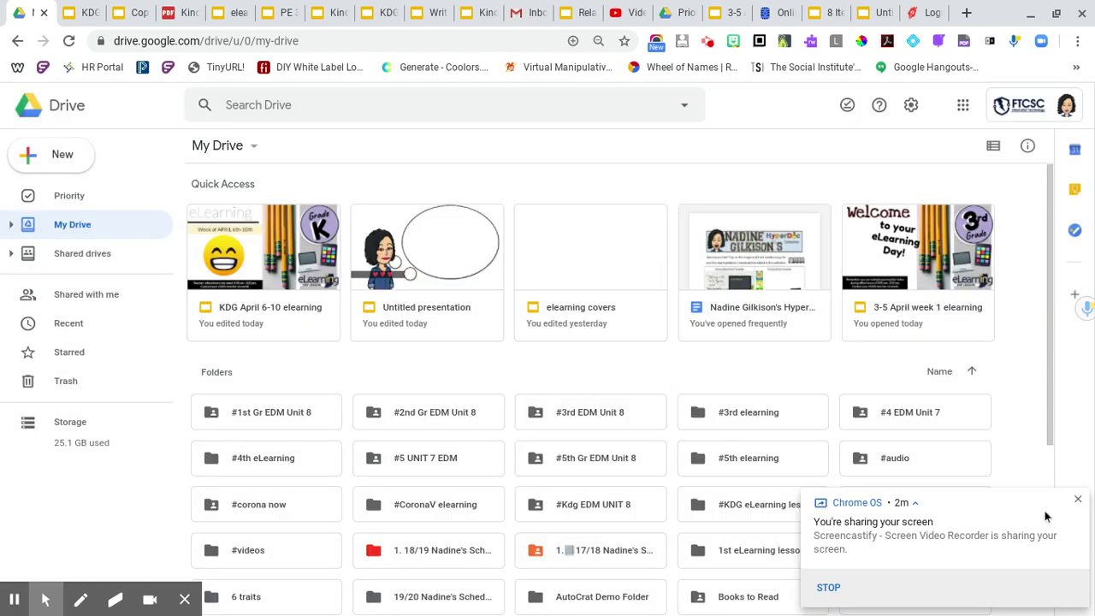
Step: Dismiss the screen-sharing notification and open the existing #audio folder
click(1078, 499)
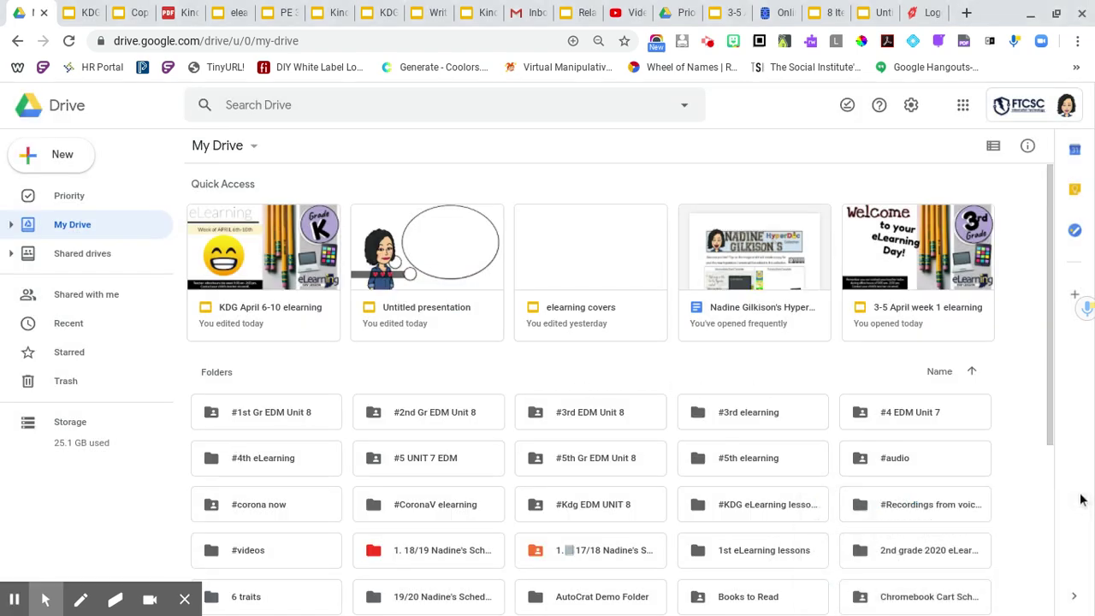
double_click(915, 466)
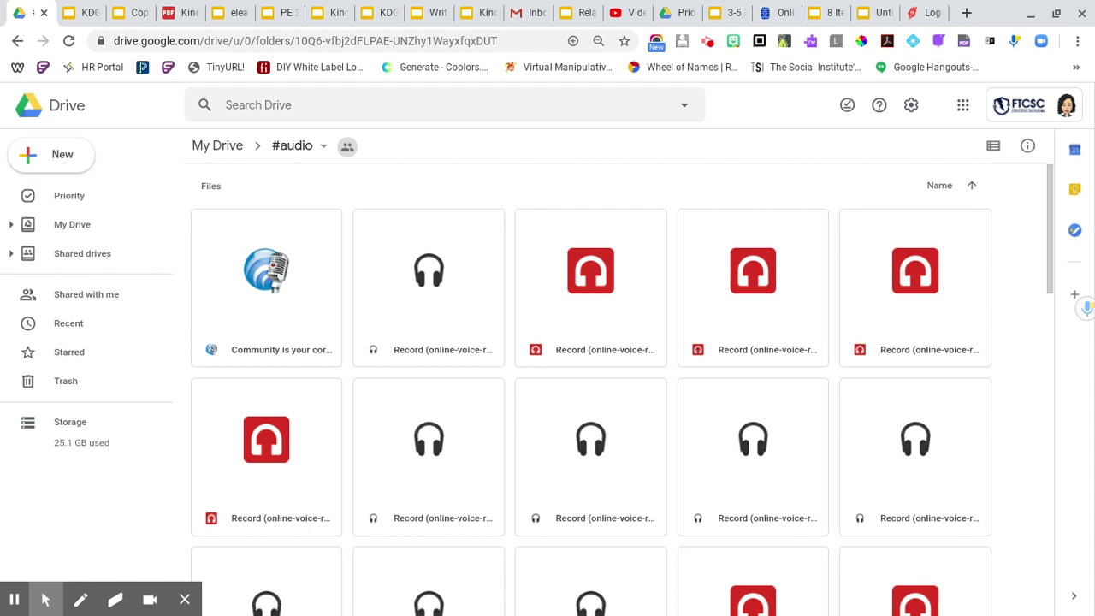
right_click(537, 194)
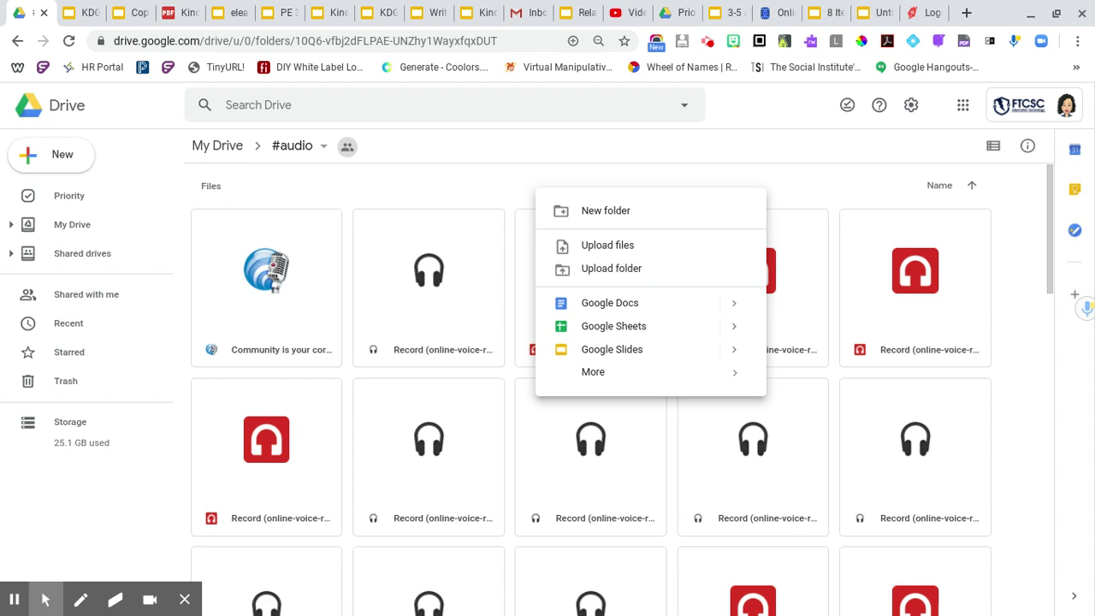
click(348, 146)
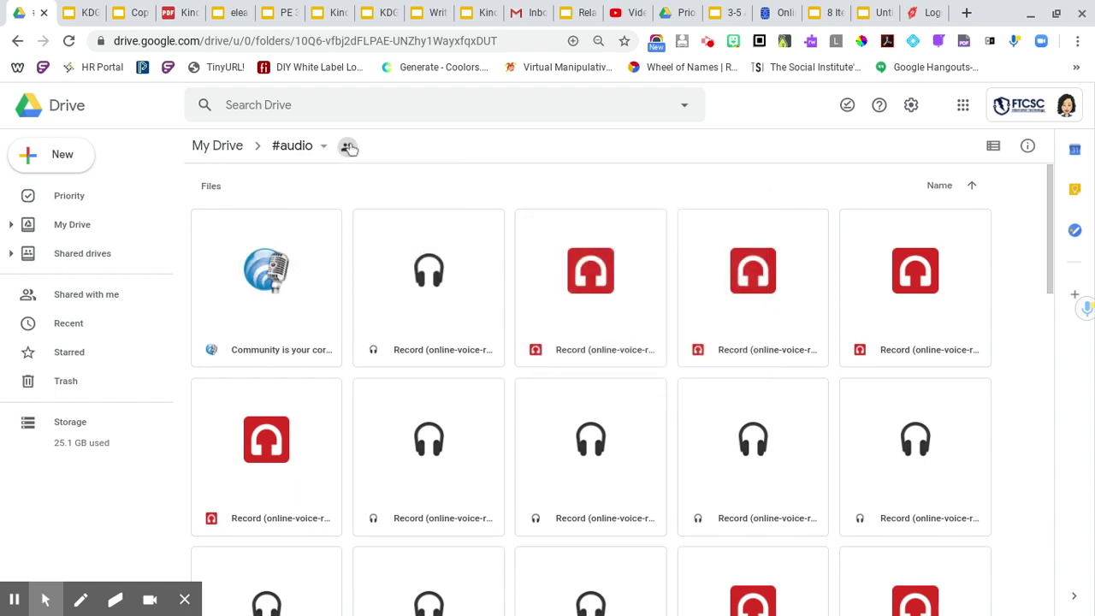
Step: Save the #audio folder's link sharing as On - Anyone with the link, with view-only access
click(322, 150)
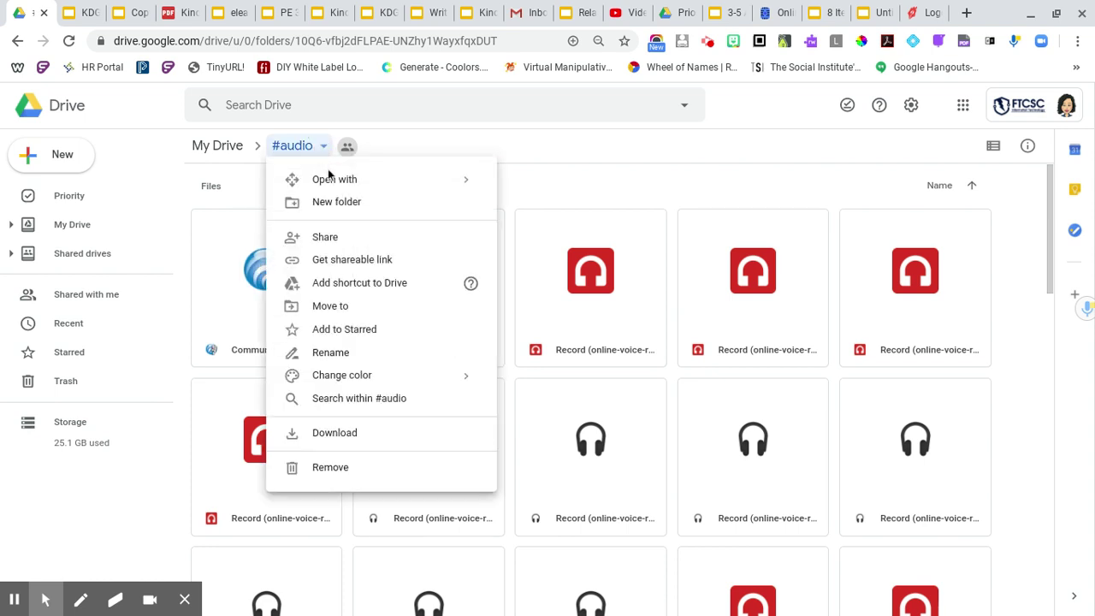
click(334, 242)
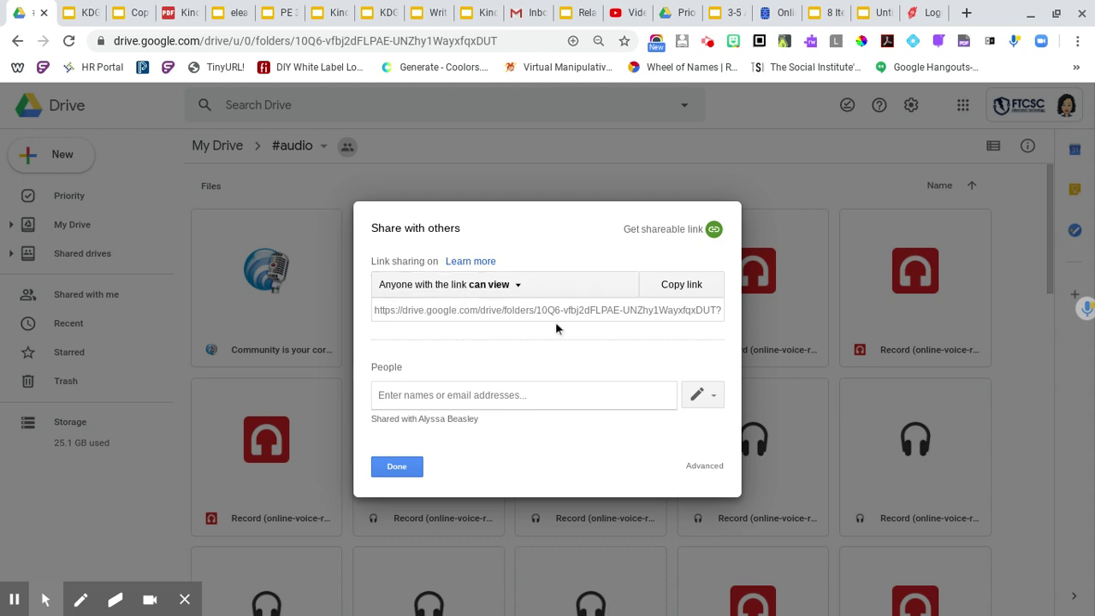
click(704, 466)
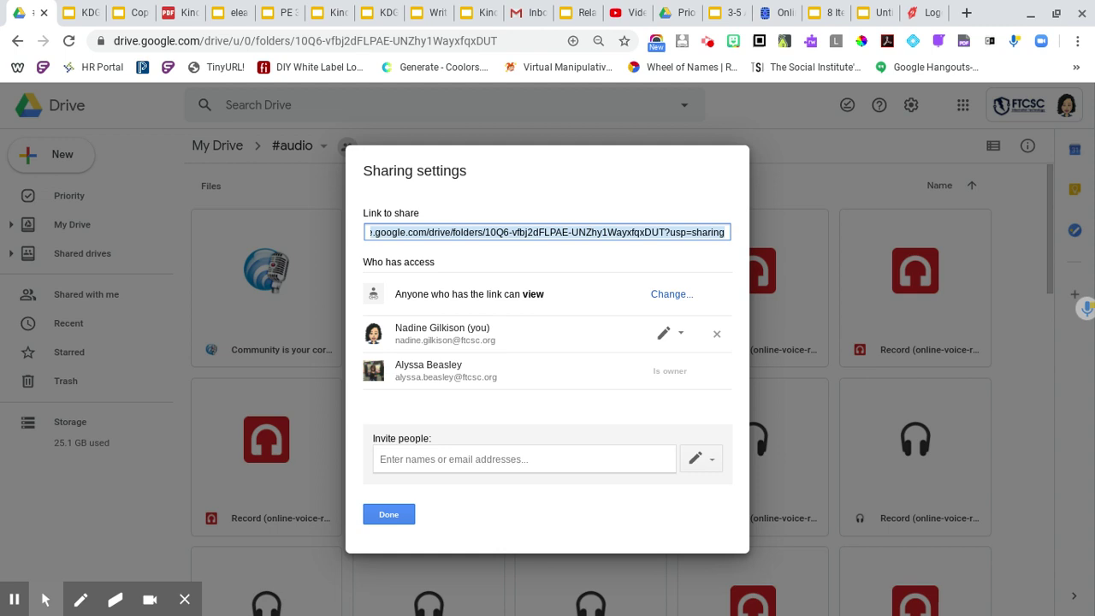
click(670, 295)
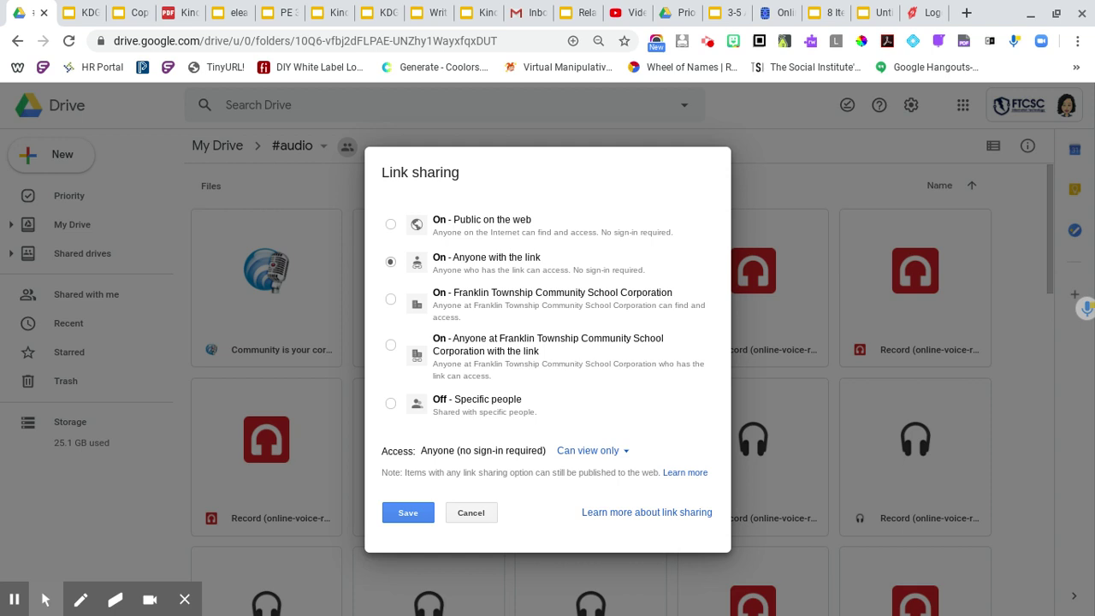
click(409, 515)
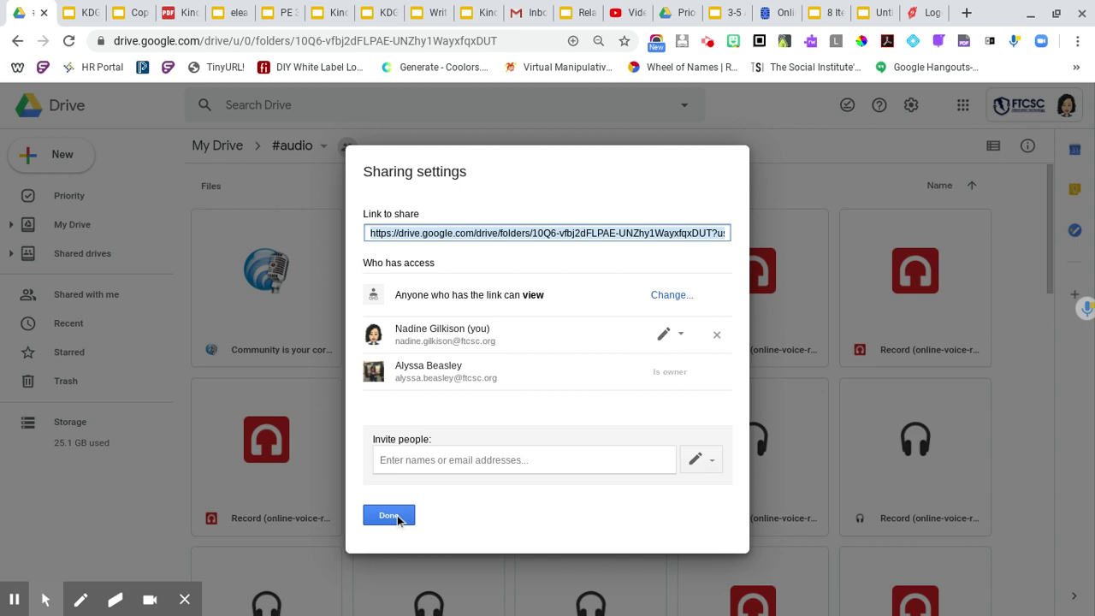
click(389, 515)
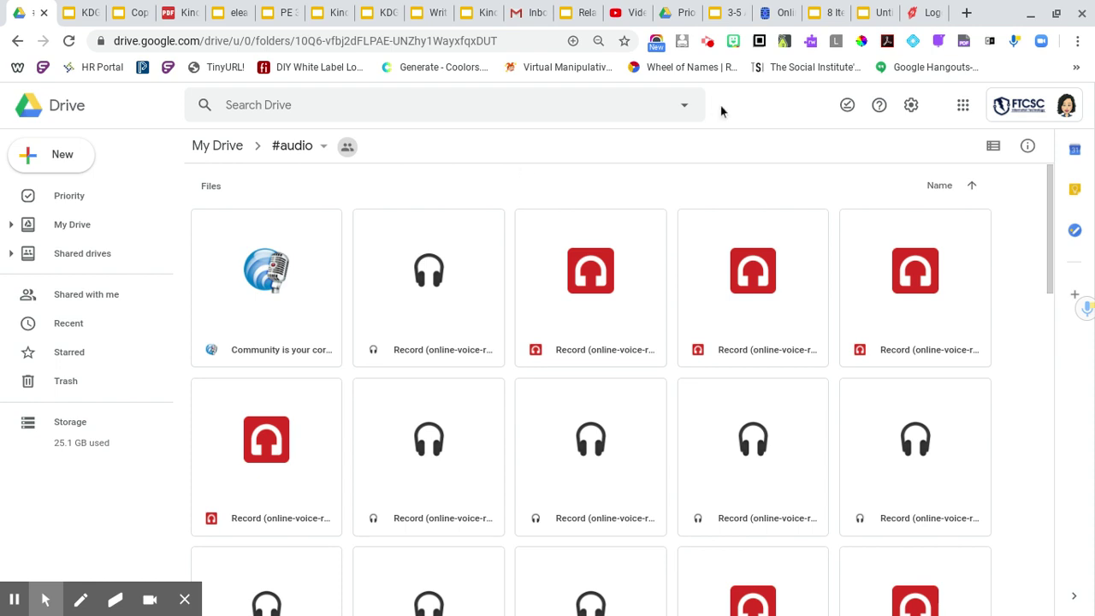
Step: Switch to online-voice-recorder.com and record a voice clip of about 4 seconds
click(778, 13)
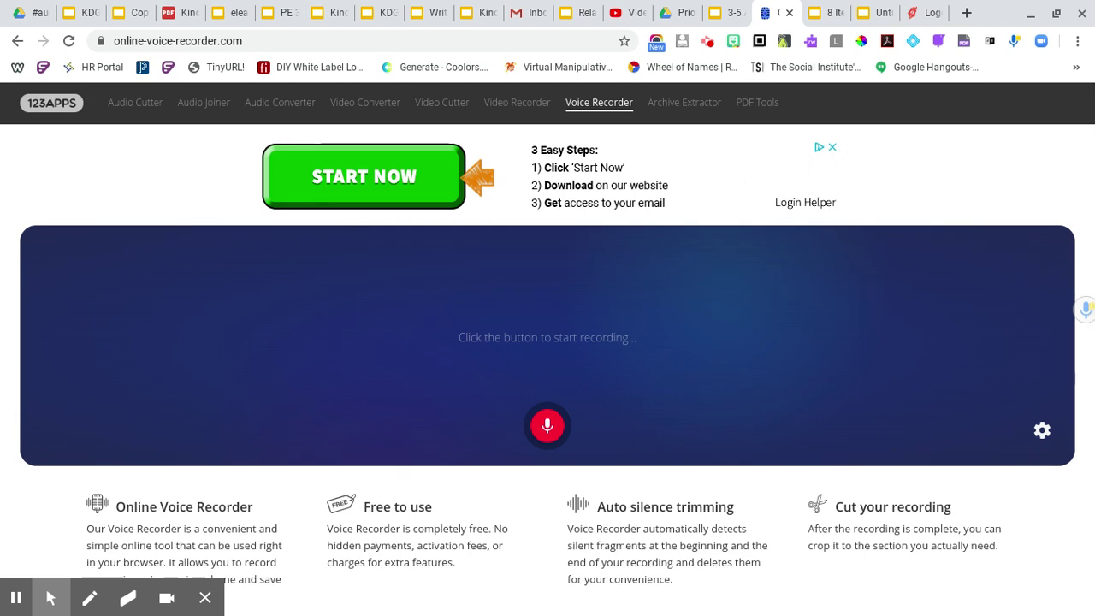
click(545, 425)
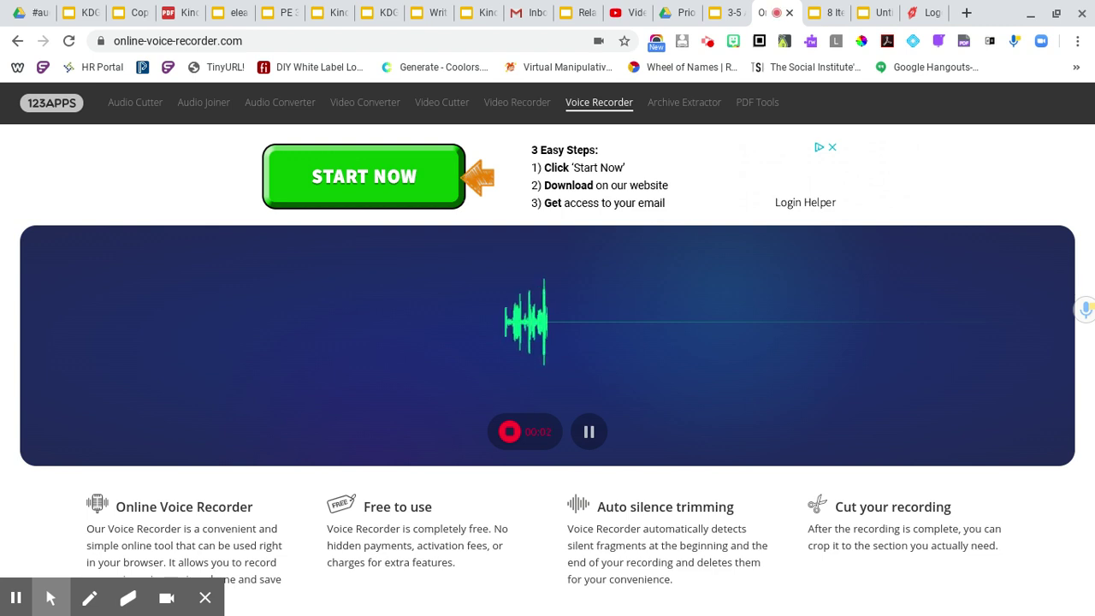
click(522, 433)
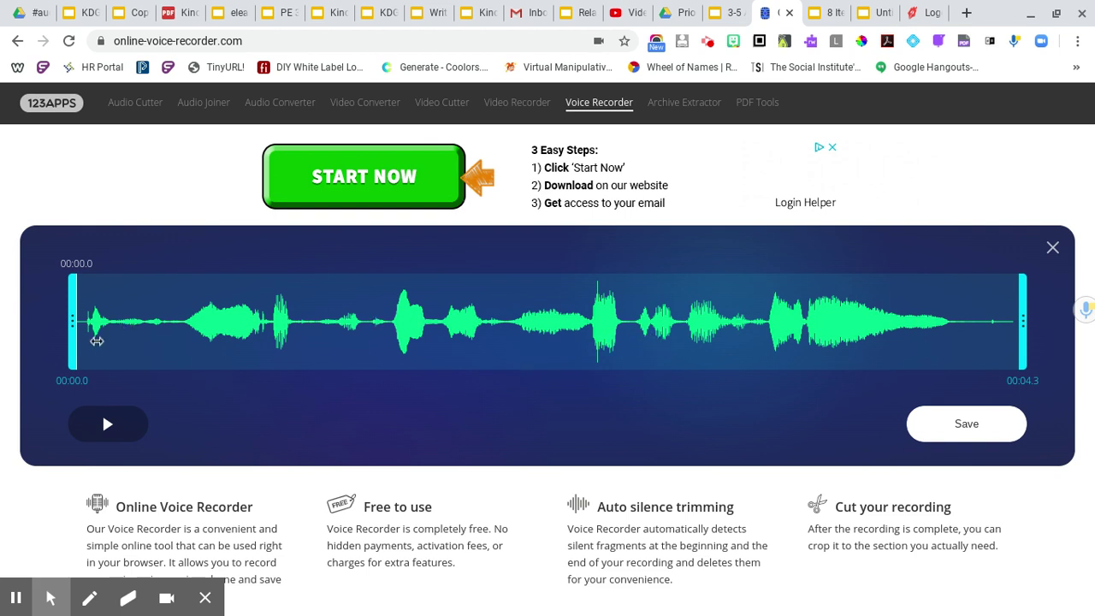
Step: Trim the silence off both ends of the recording, with the end at 00:04.1, and save the clip
drag(75, 323, 88, 324)
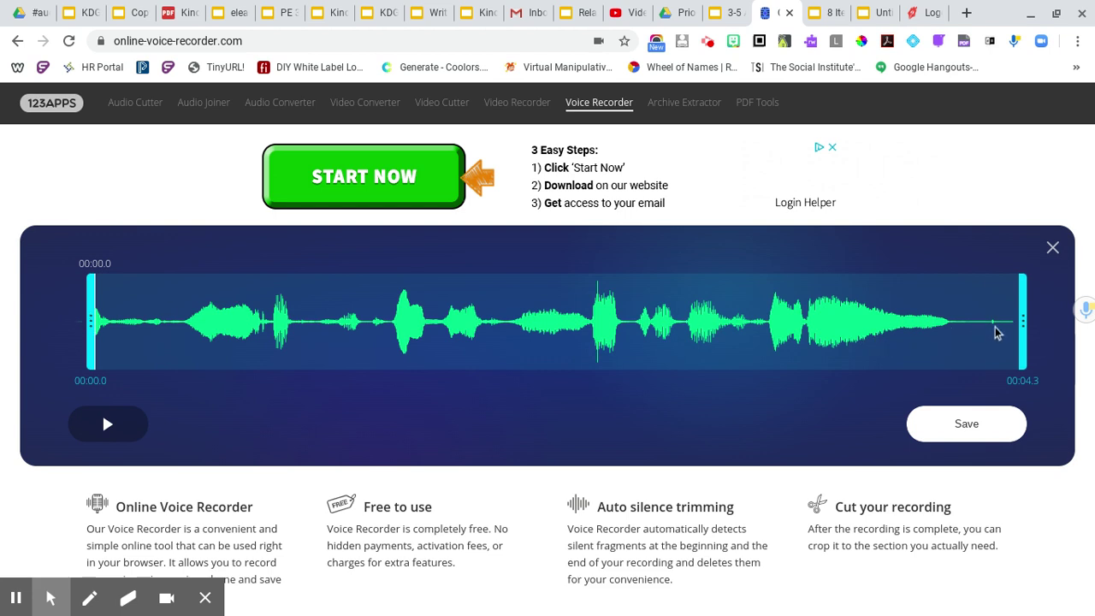
drag(1021, 326, 963, 322)
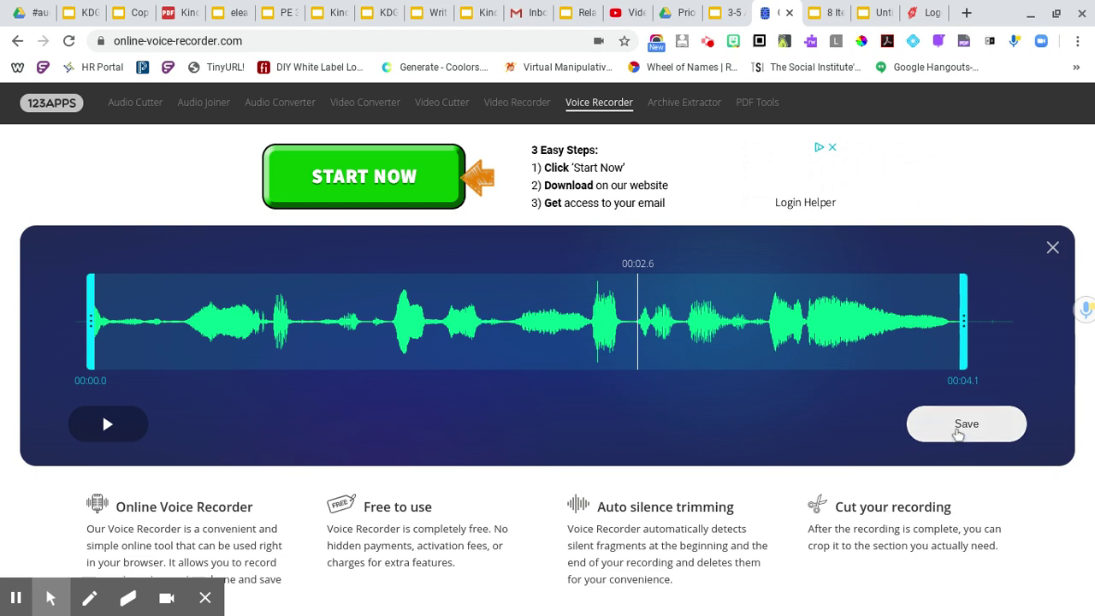
click(118, 422)
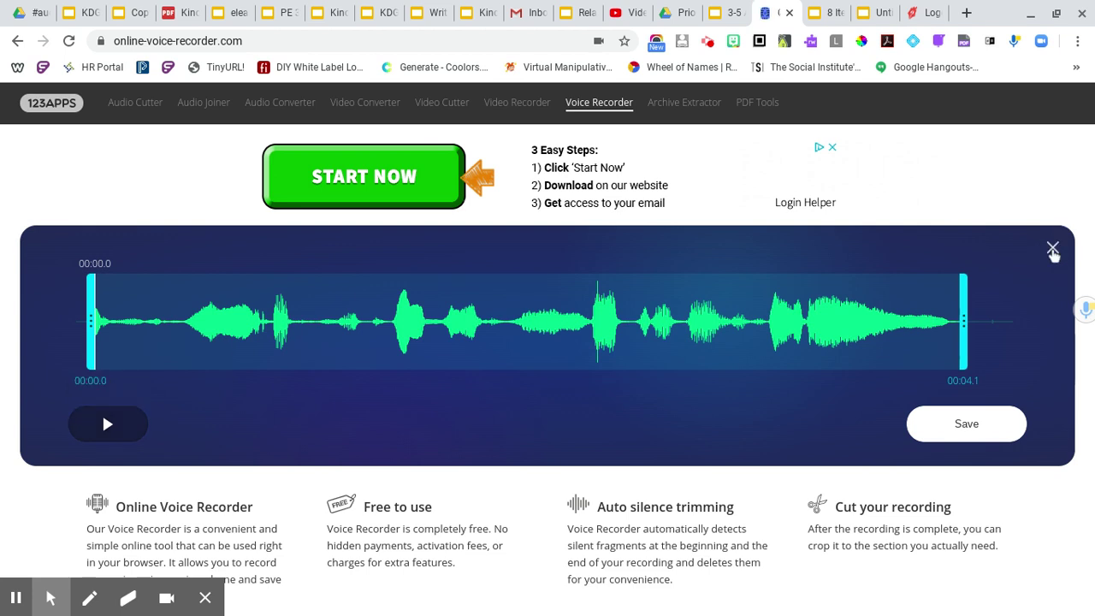
click(941, 424)
Step: Switch to Google Drive and upload the recent file Record (online-voice-recorder.com) (36) to the #audio folder
click(33, 10)
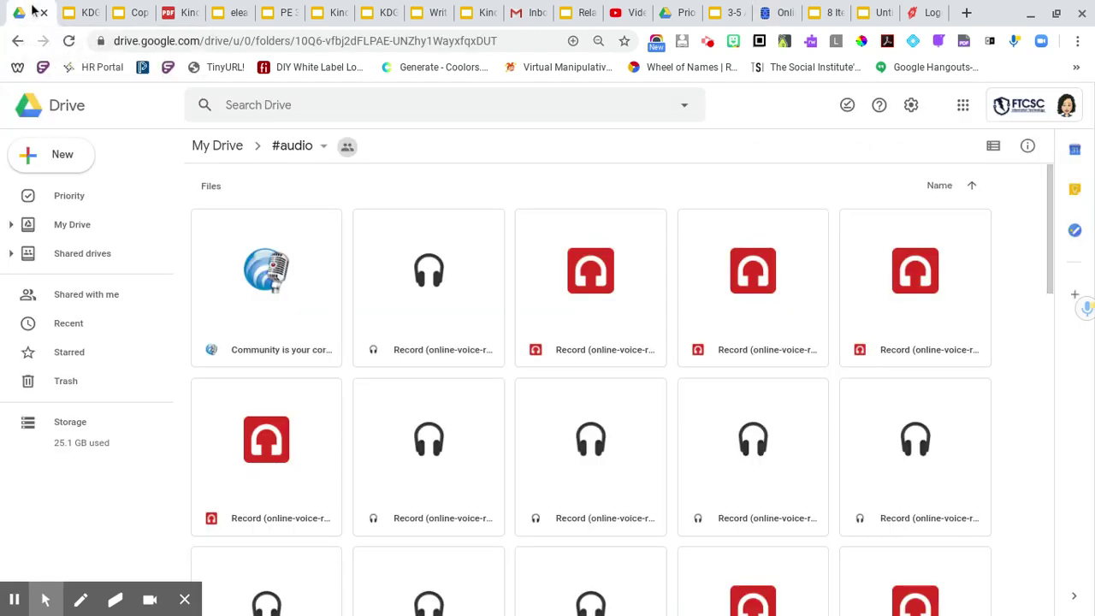
right_click(490, 190)
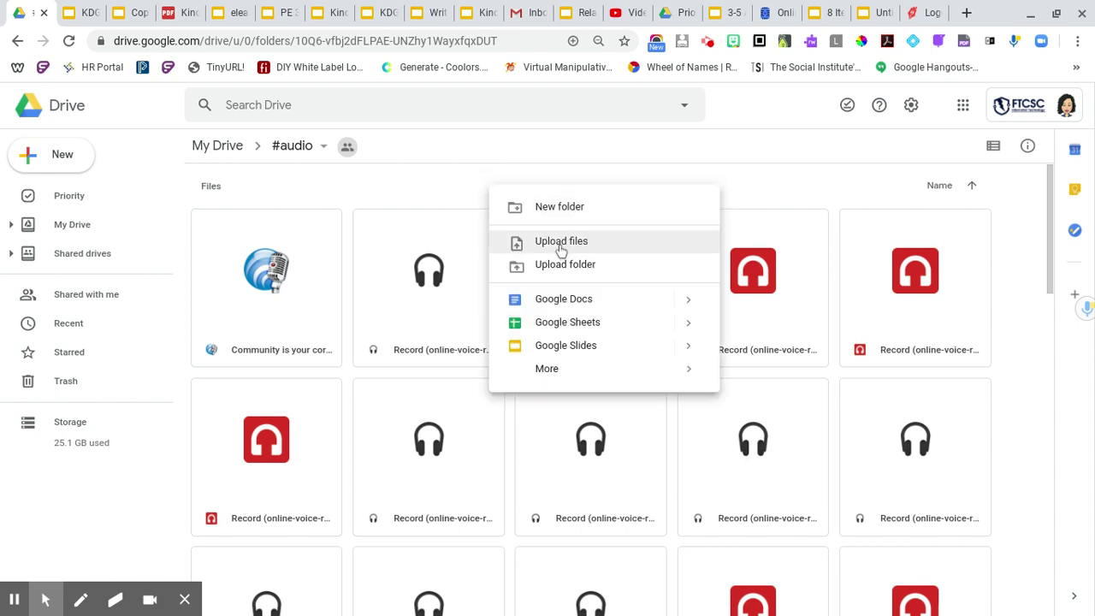
click(561, 250)
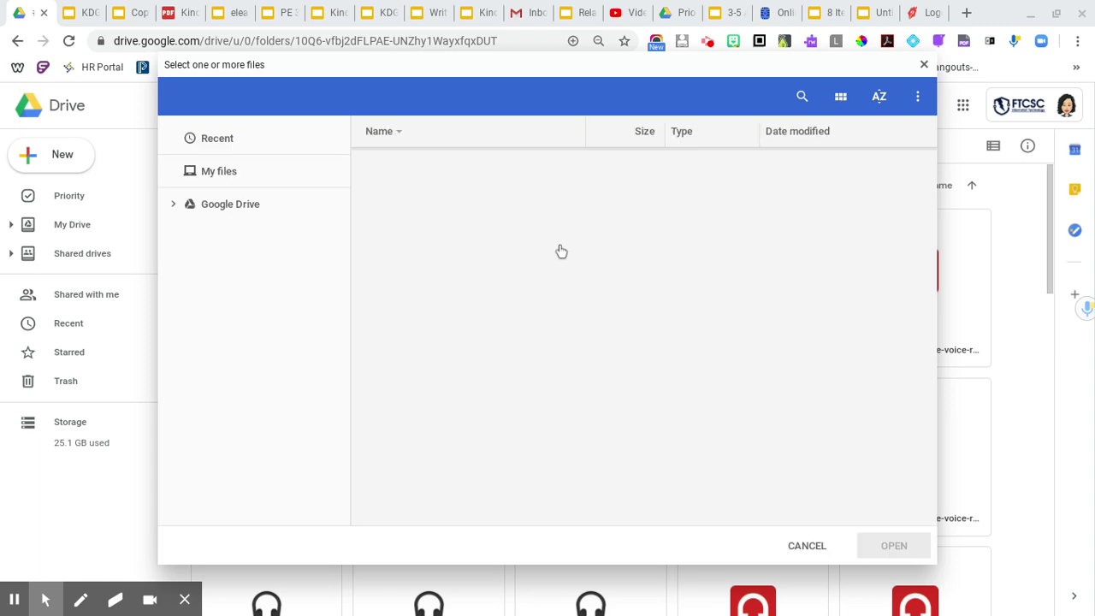
click(214, 141)
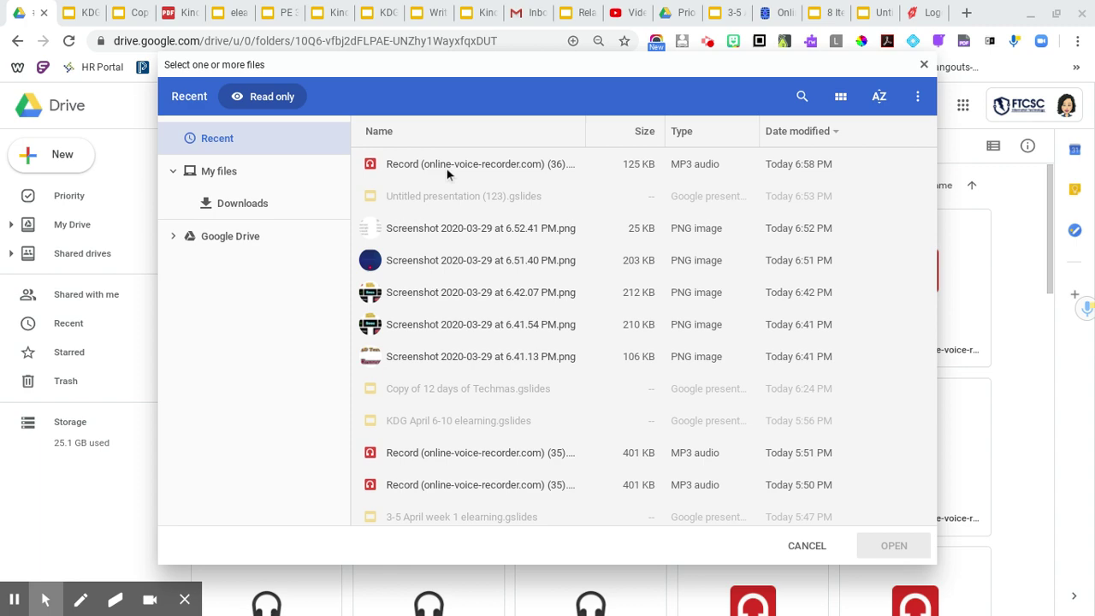
click(456, 163)
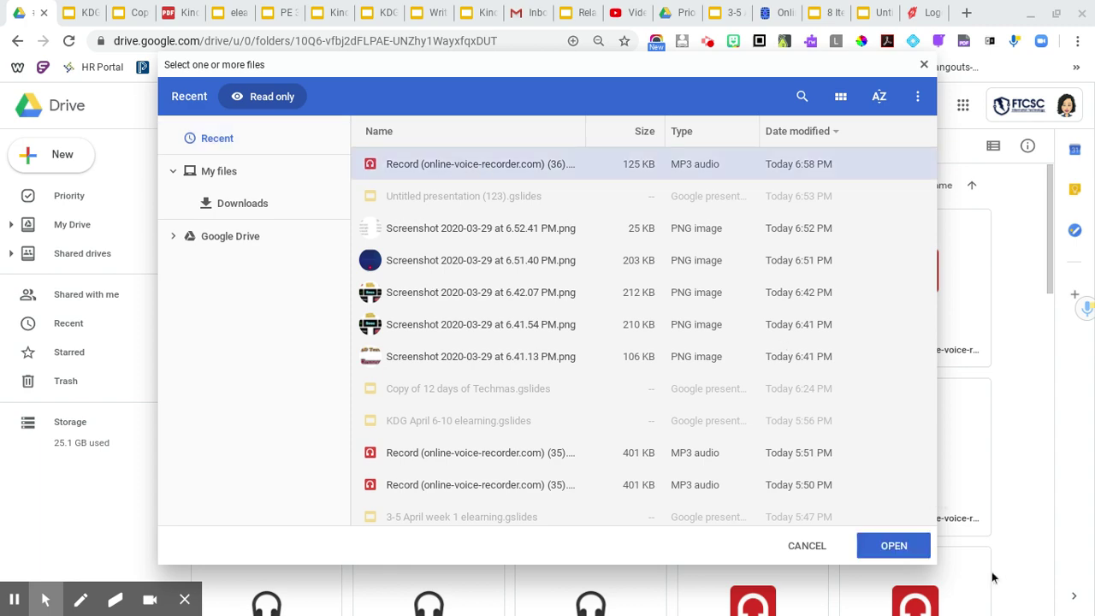
click(909, 543)
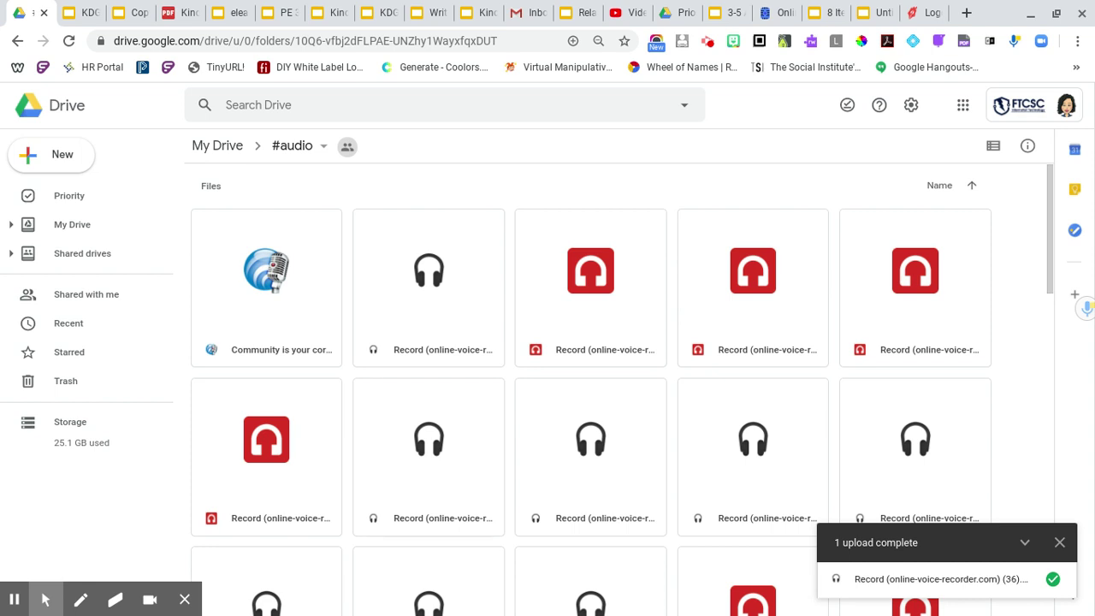
Step: Switch to the Google Slides presentation and insert the audio file Record (online-voice-recorder.com) (36).mp3 on the ADD AUDIO TO SLIDES slide
click(877, 14)
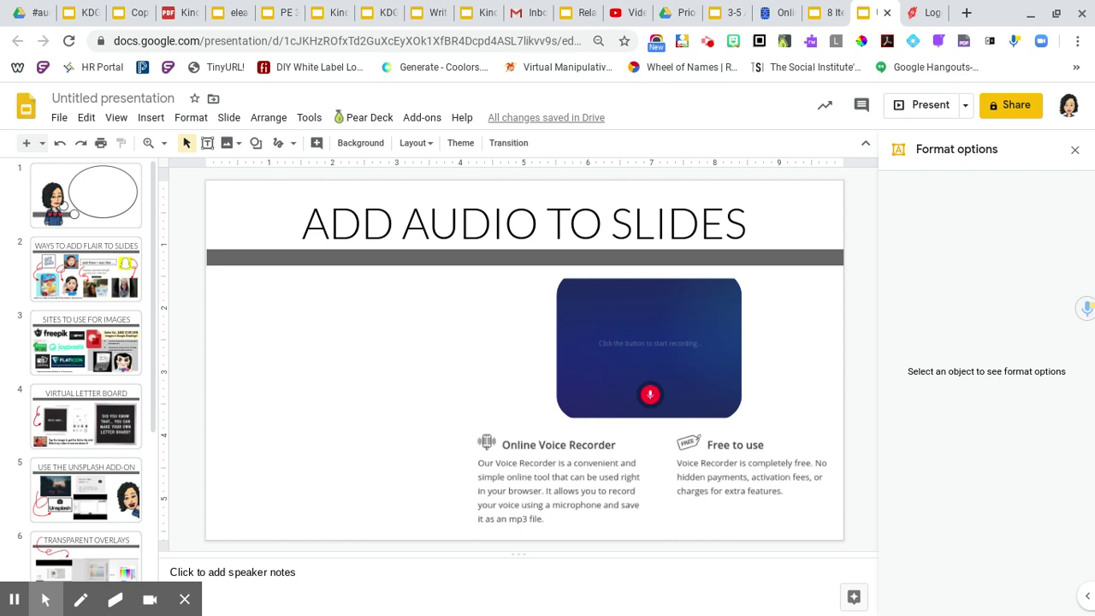
click(153, 120)
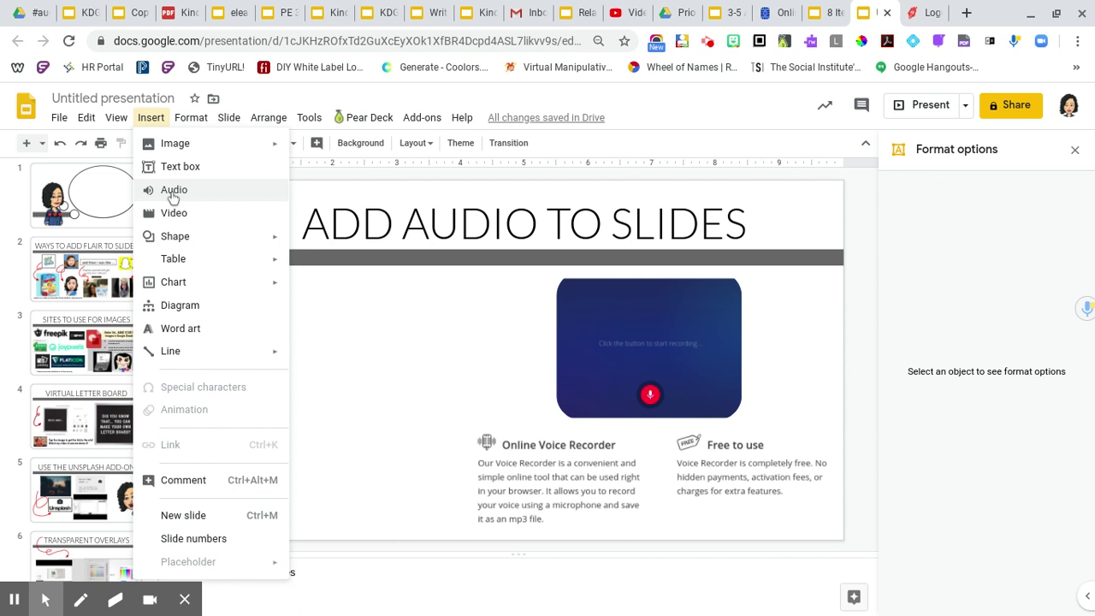
click(174, 192)
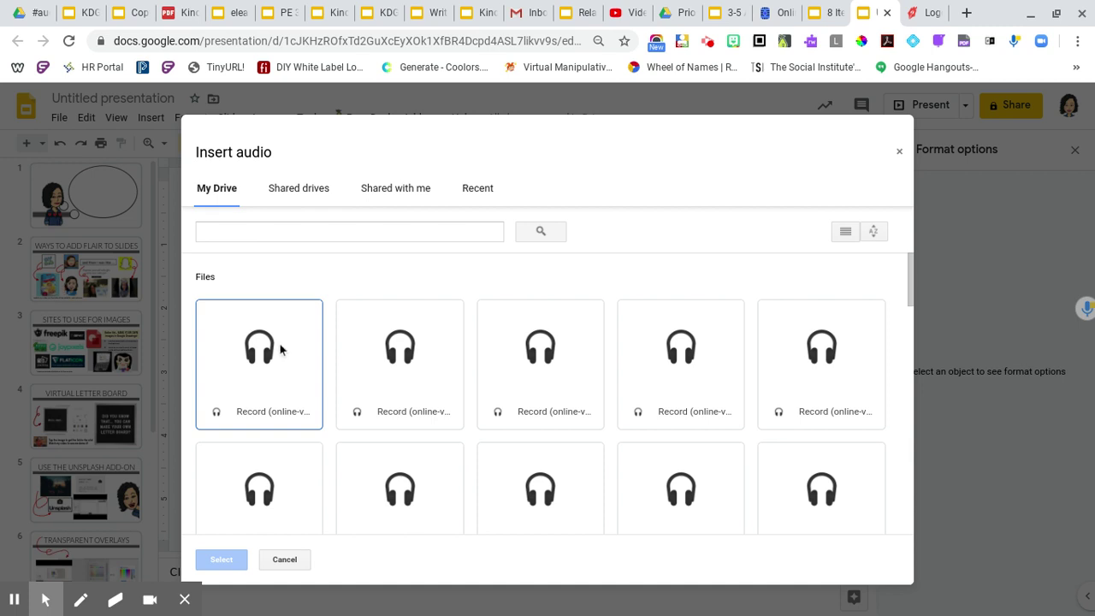
click(279, 348)
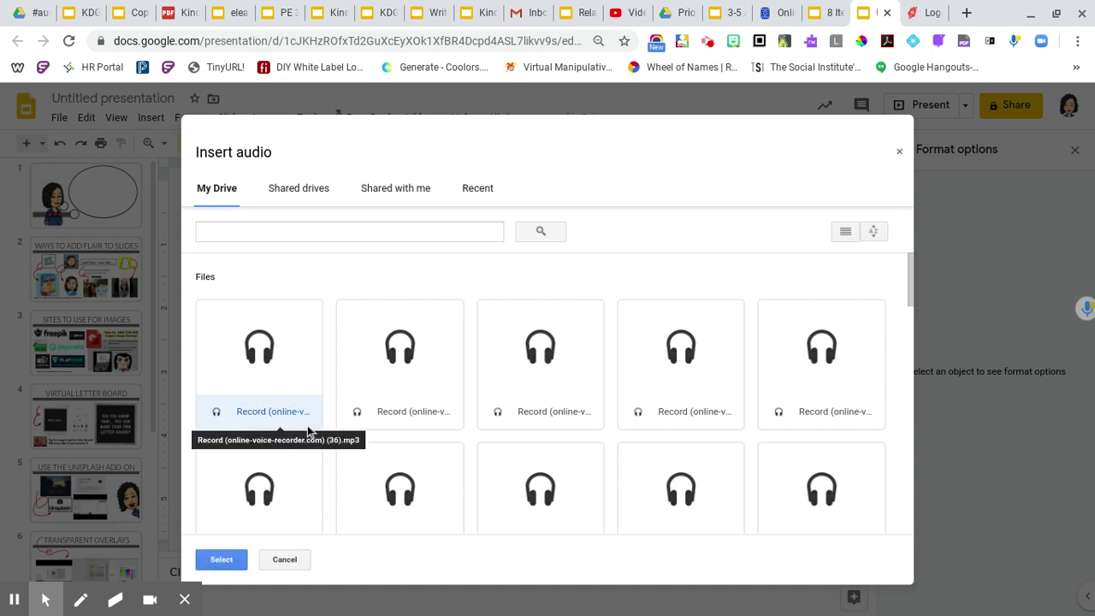
click(222, 560)
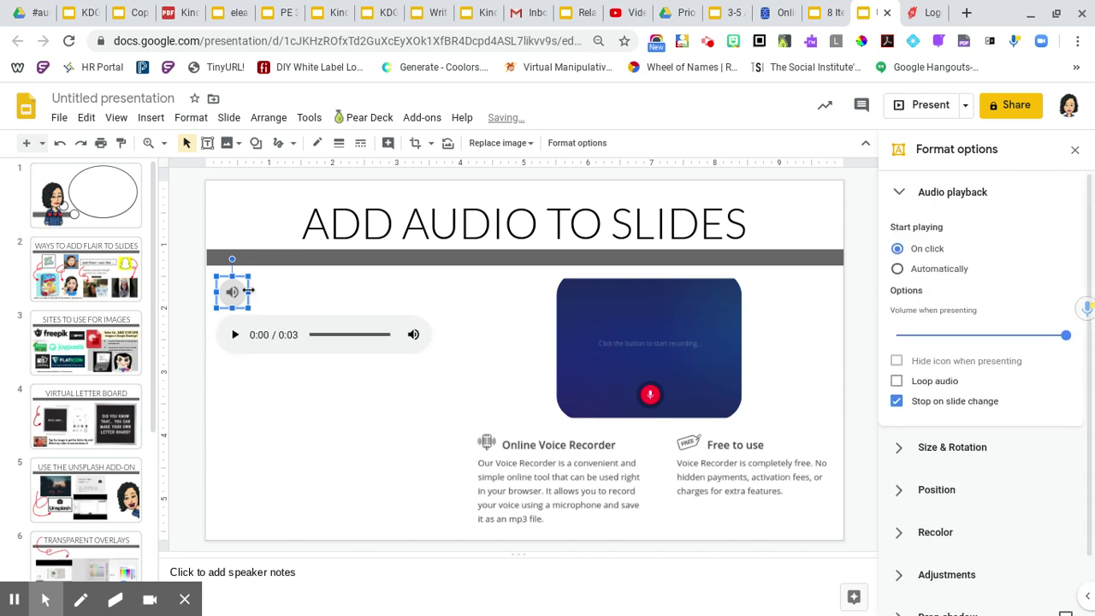
Step: Enlarge the audio icon and place it lower in the slide's empty left half, and check its image replacement options
drag(250, 275, 279, 363)
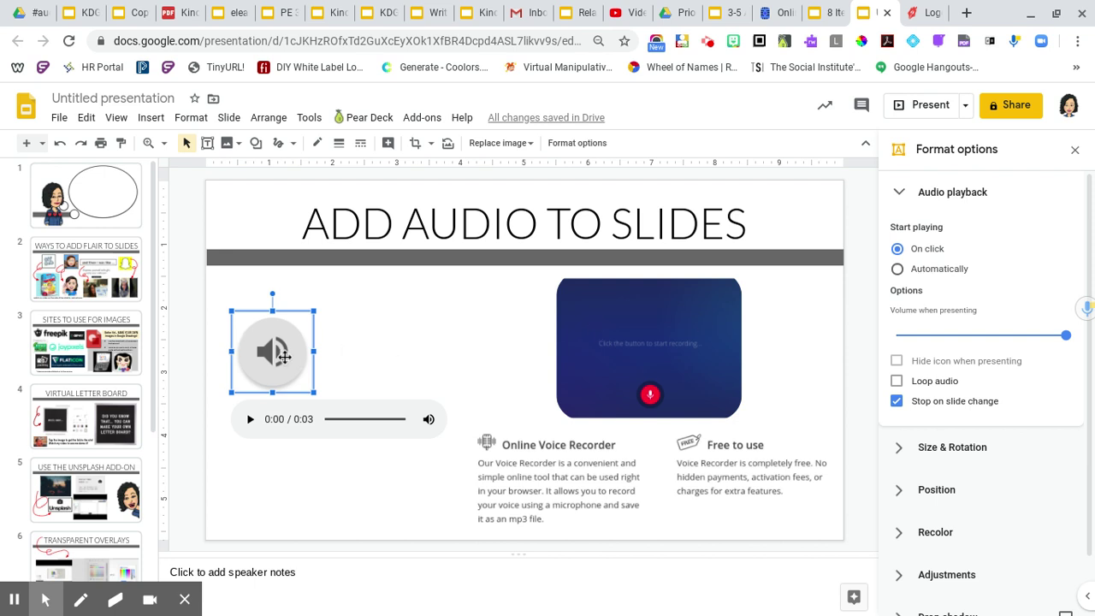
right_click(284, 356)
mouse_move(286, 354)
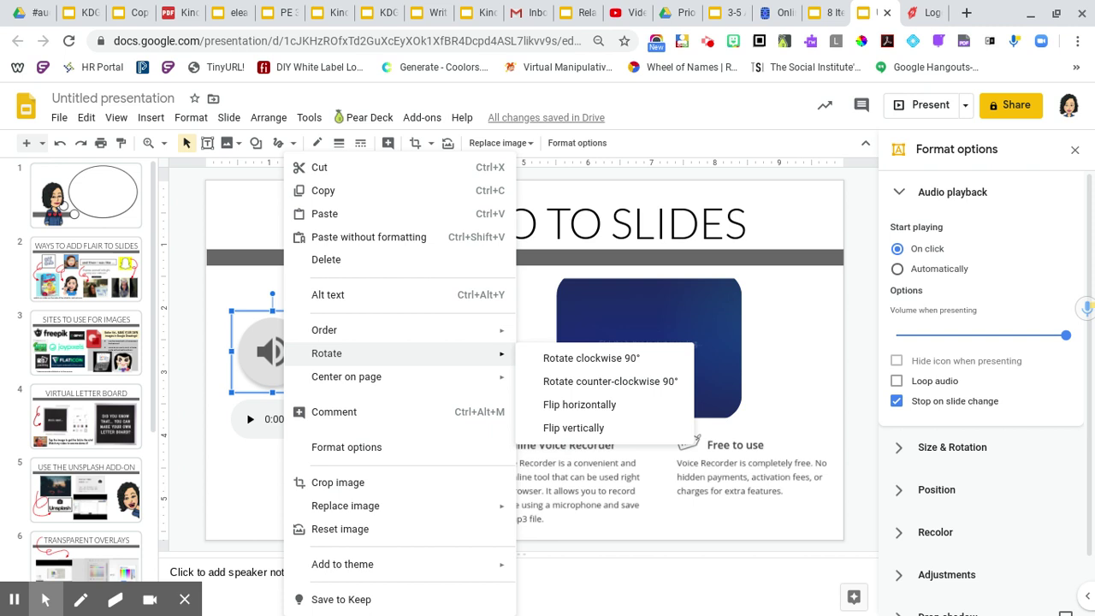
mouse_move(373, 506)
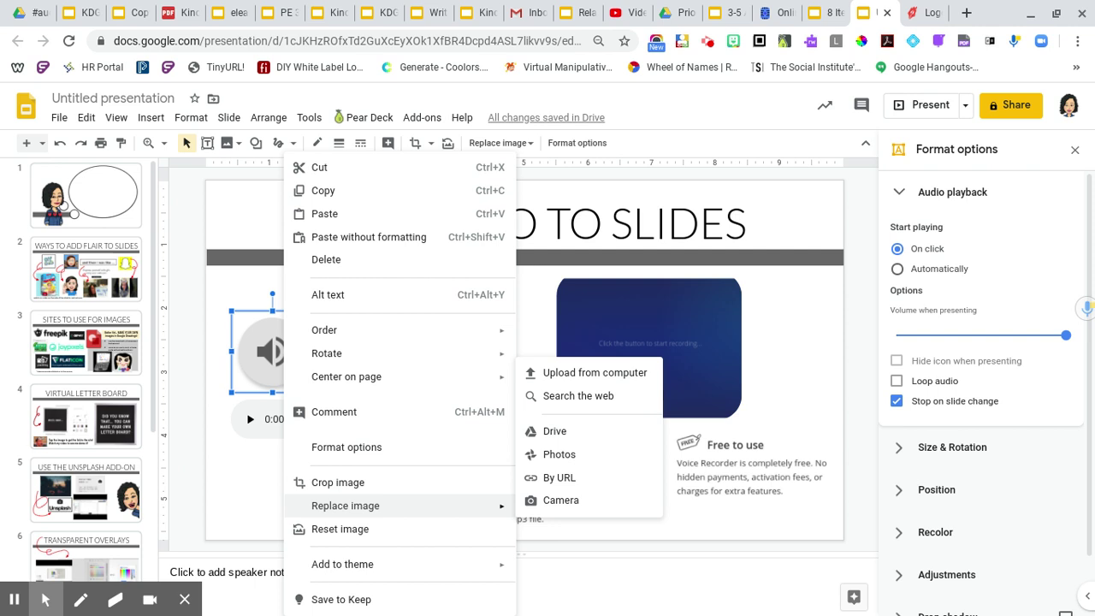
click(245, 465)
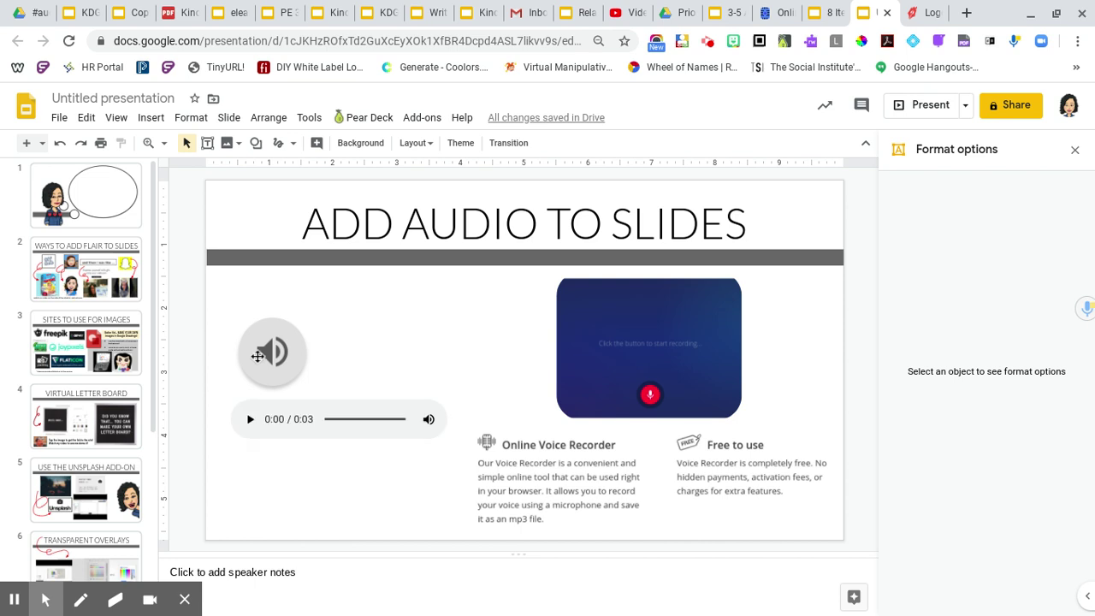
click(37, 14)
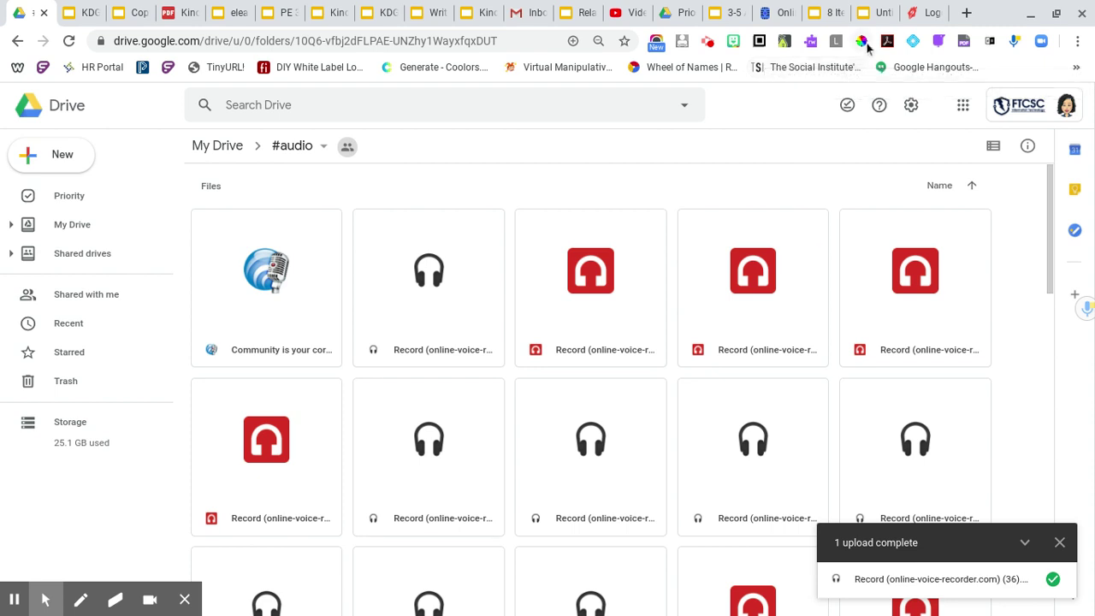
click(877, 12)
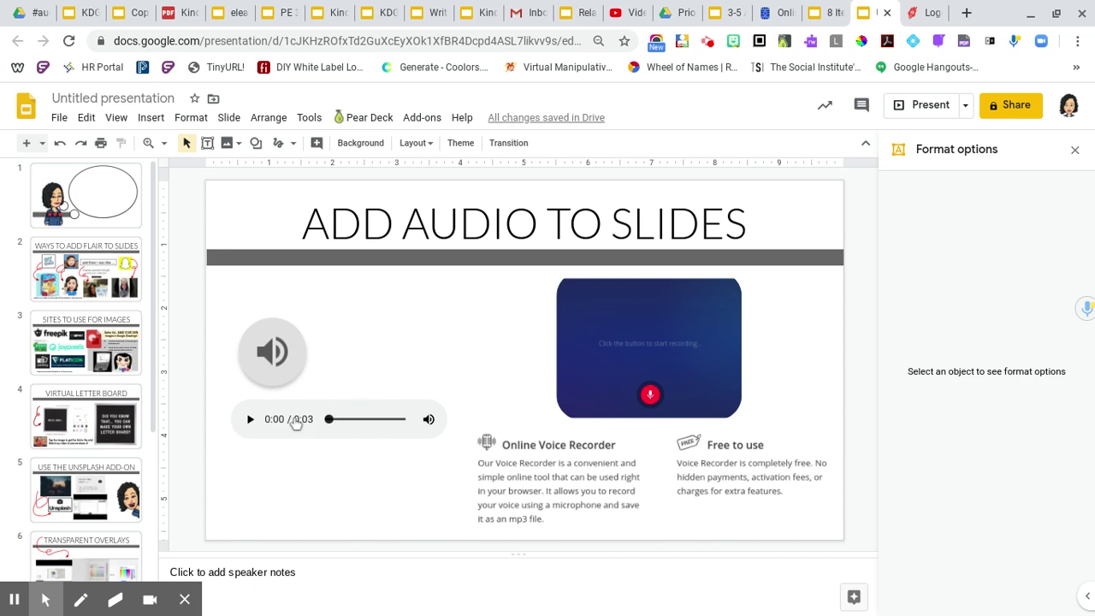
mouse_move(31, 606)
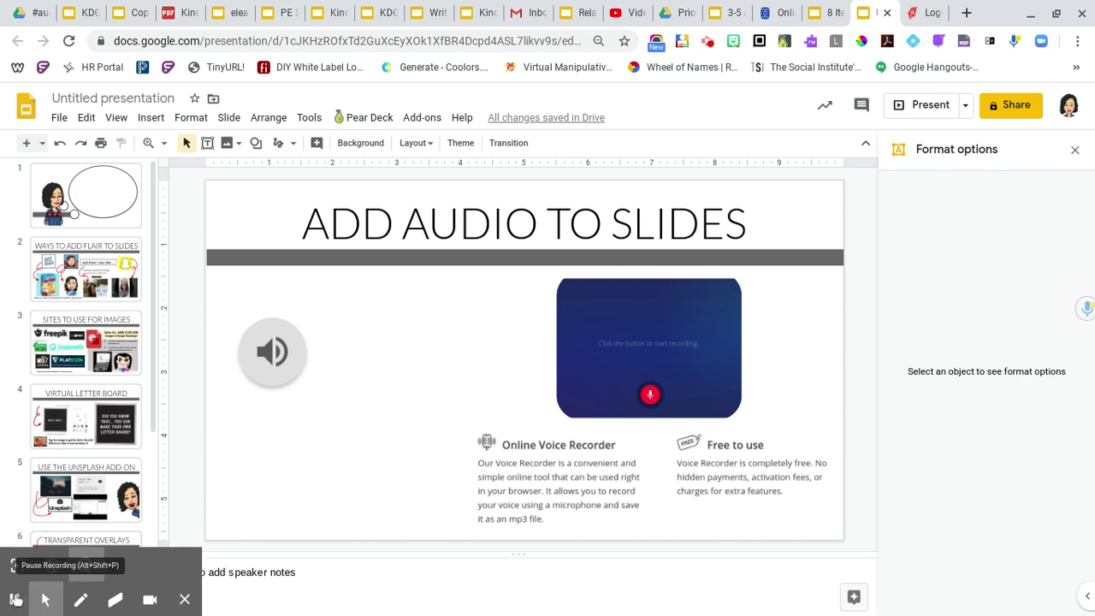